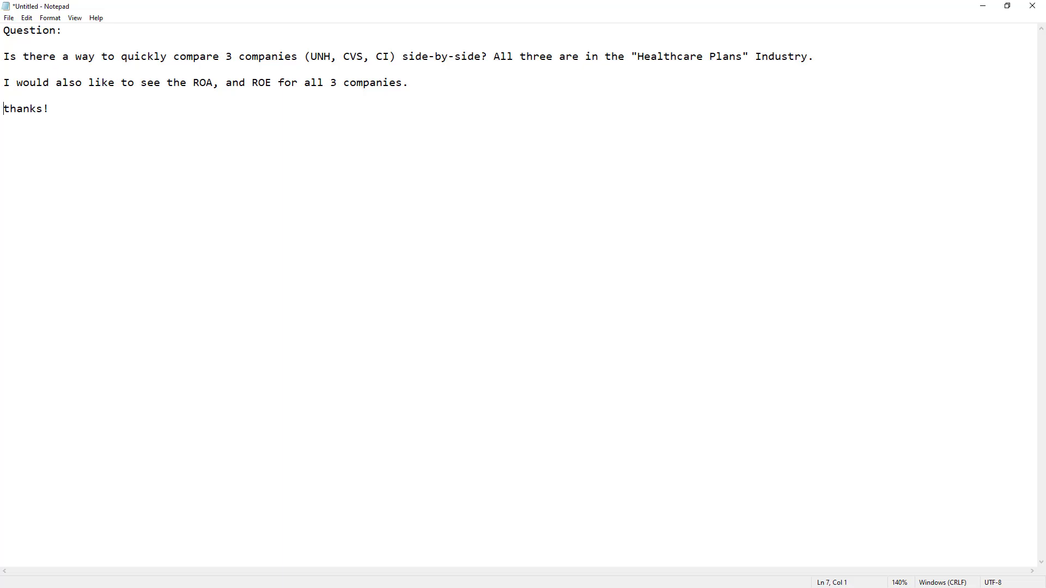
Switch to the Simply Investing Platform in the browser, open Compare Stocks, and select US Stocks as the market.
key(alt+Tab)
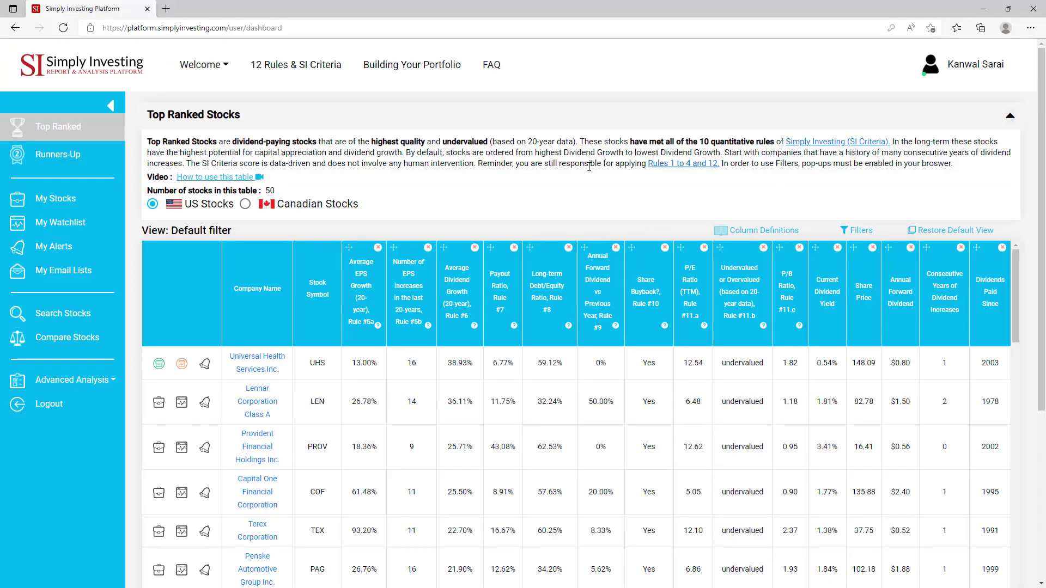
click(64, 338)
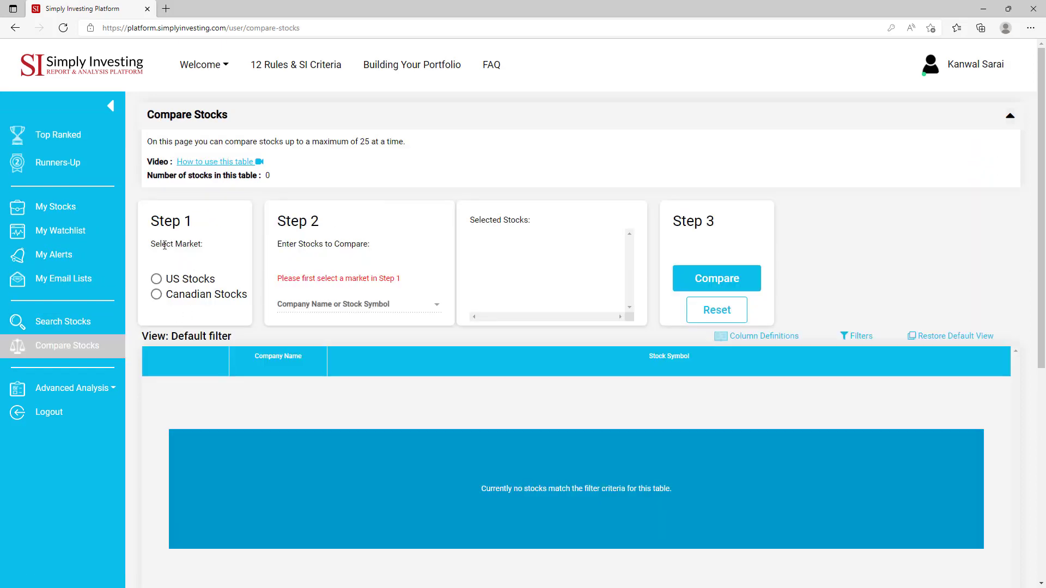
click(157, 279)
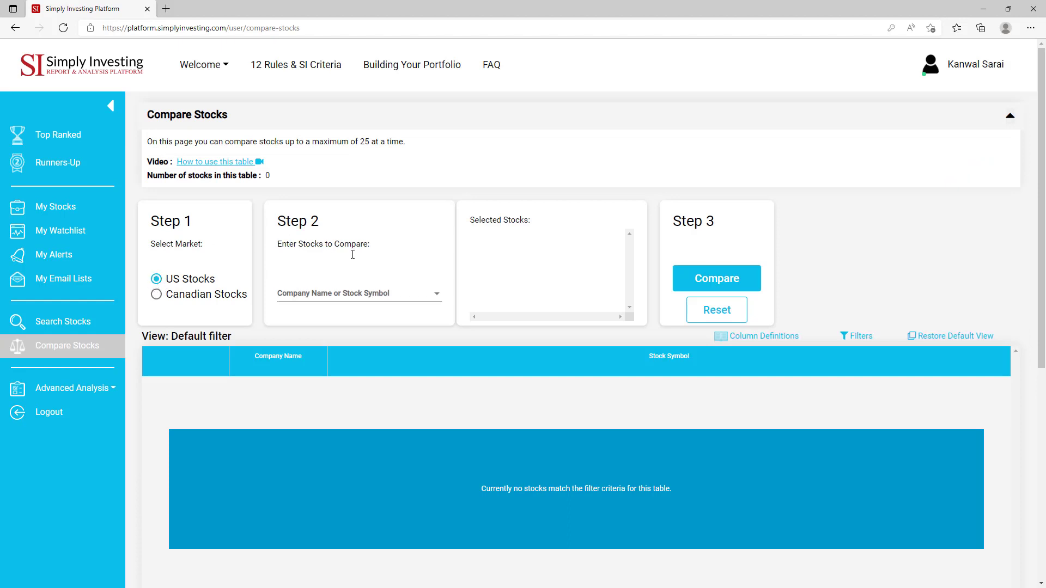
Find UNH and add UnitedHealth Group Incorporated (DE) to the stocks to compare.
click(365, 292)
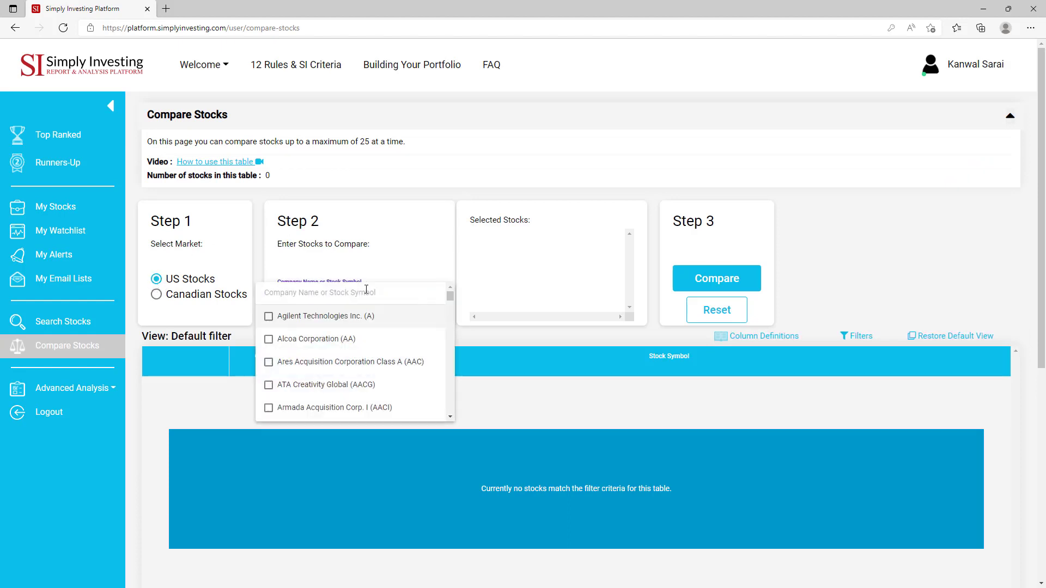
text(UN)
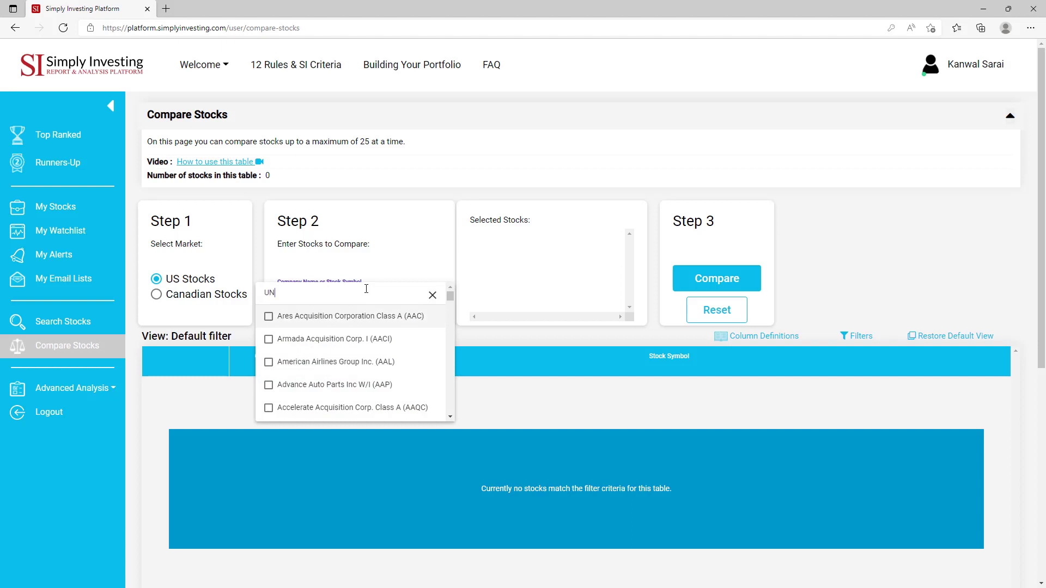
text(H)
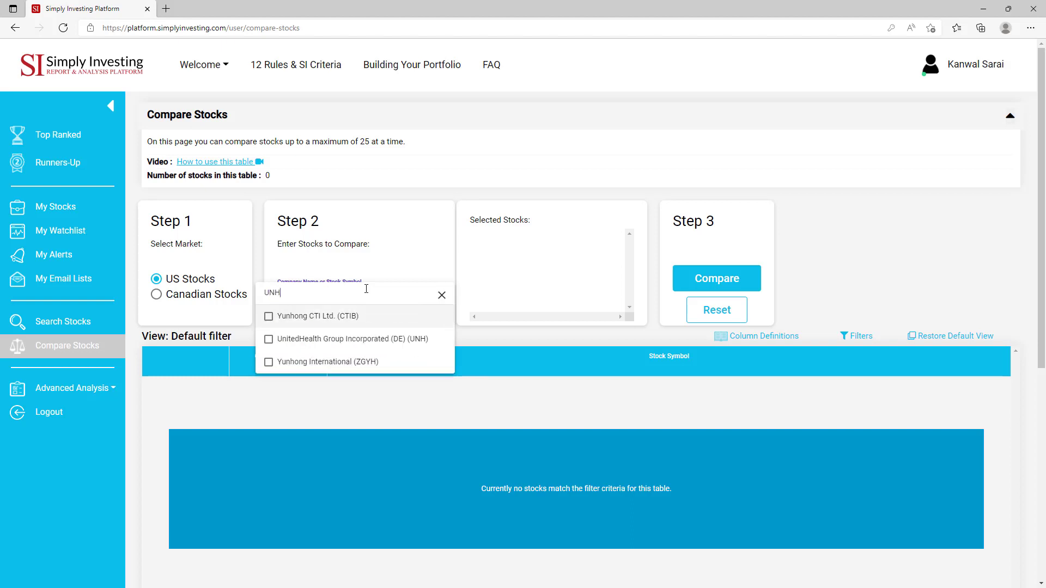
click(269, 339)
Replace the stock search with CVS and add CVS Health Corporation to the comparison selection.
drag(281, 293, 258, 288)
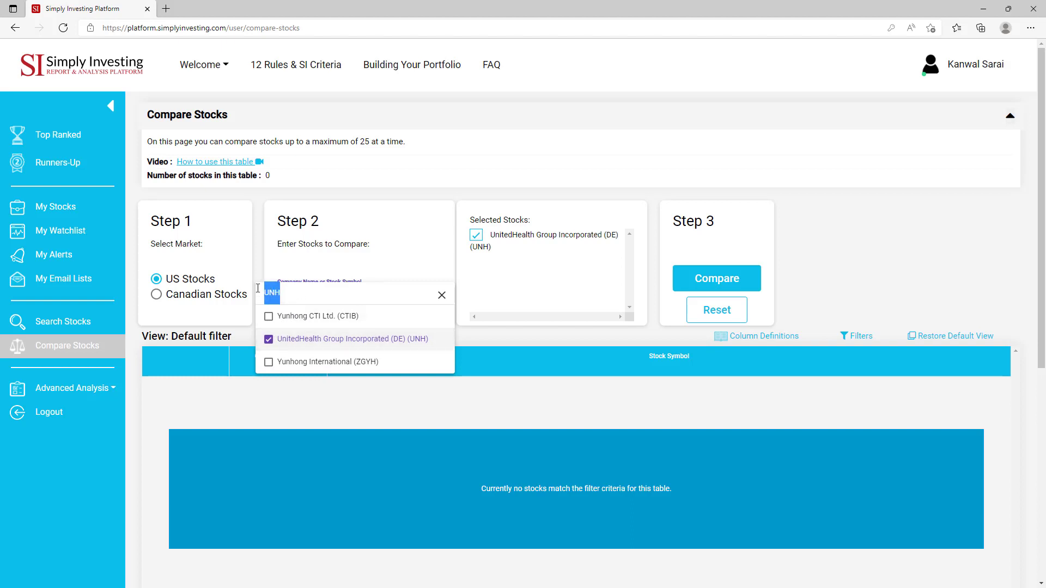
text(CVS)
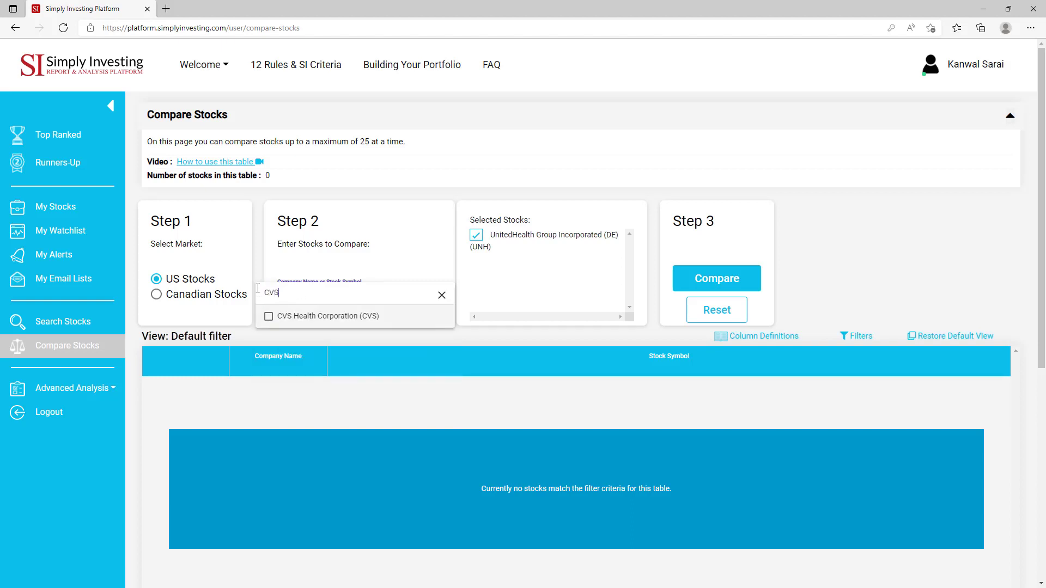
click(270, 316)
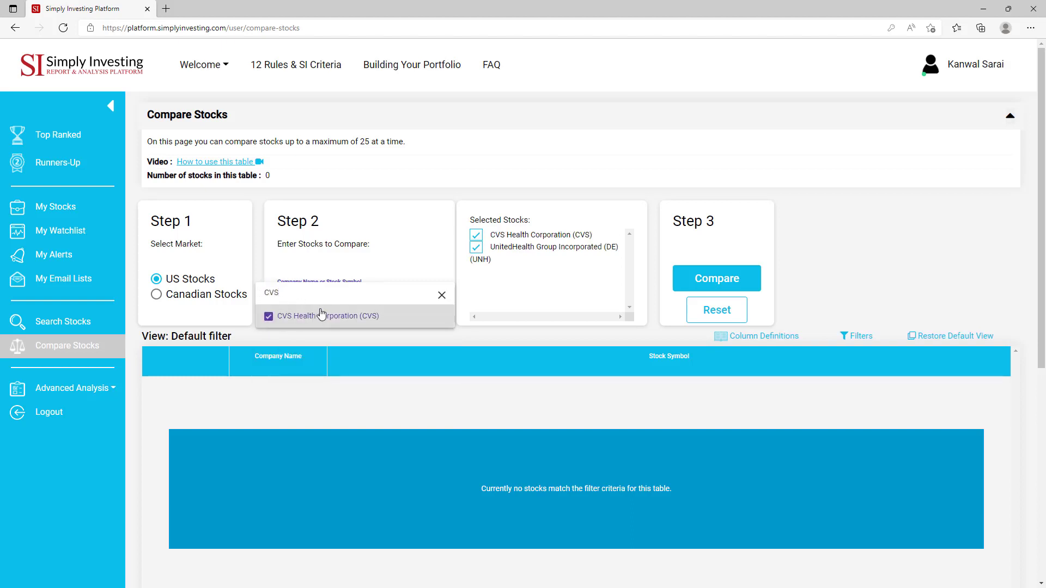
Search for Cigna, add Cigna Corporation (CI) to the selection, and run the comparison.
drag(300, 297, 260, 299)
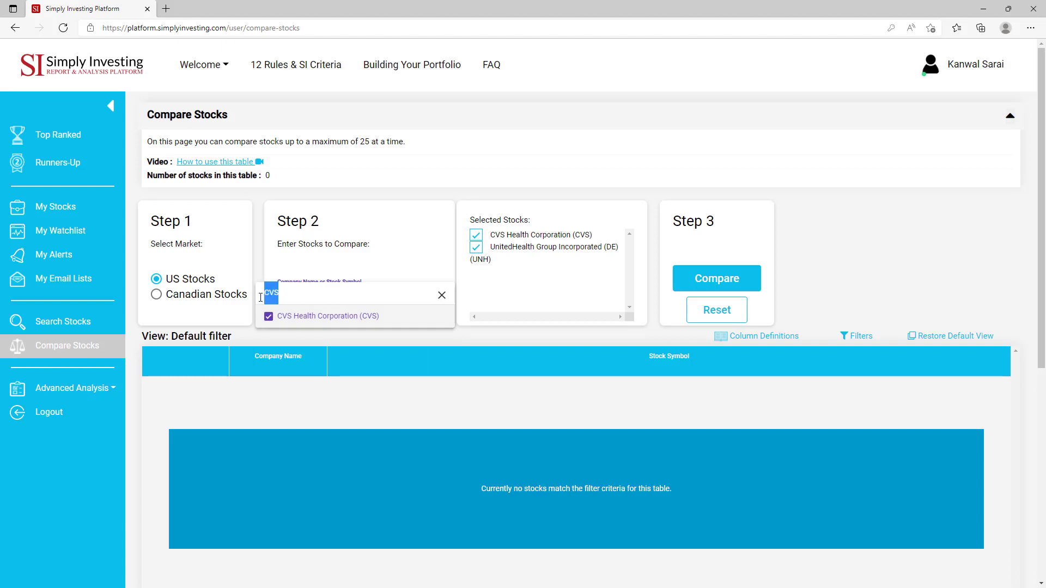
text(Cigna)
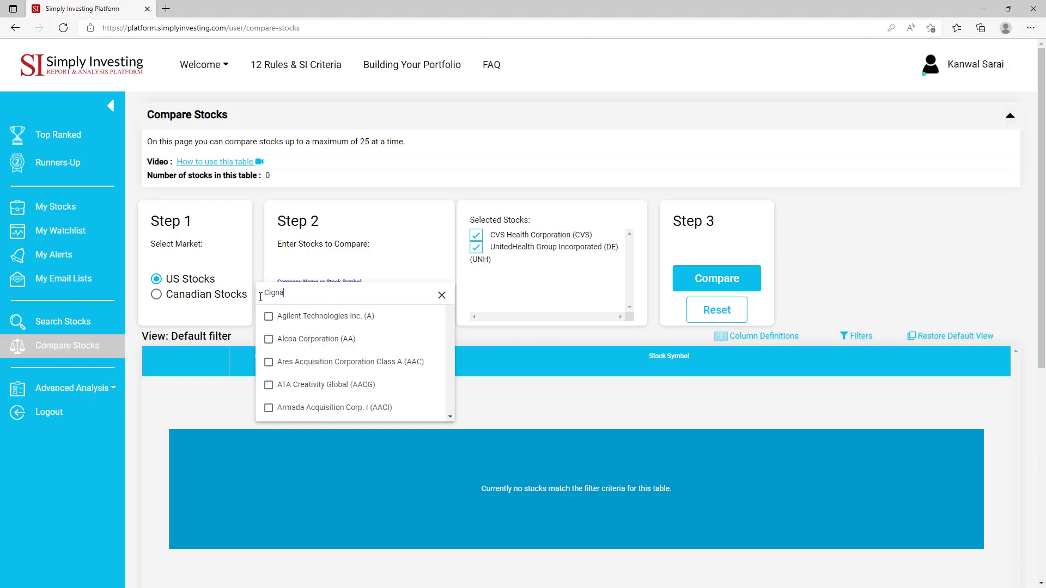
click(266, 316)
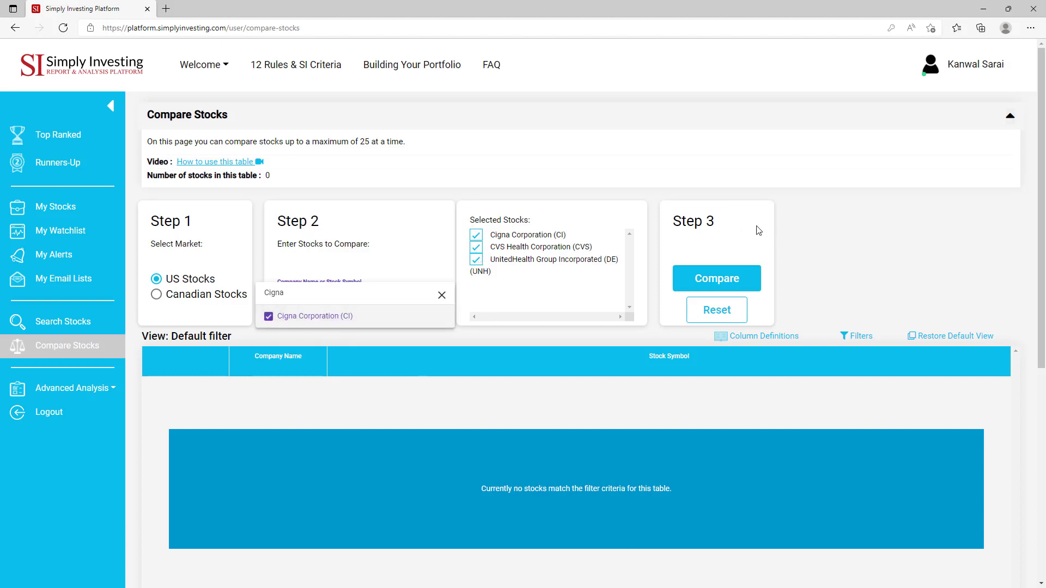
click(729, 279)
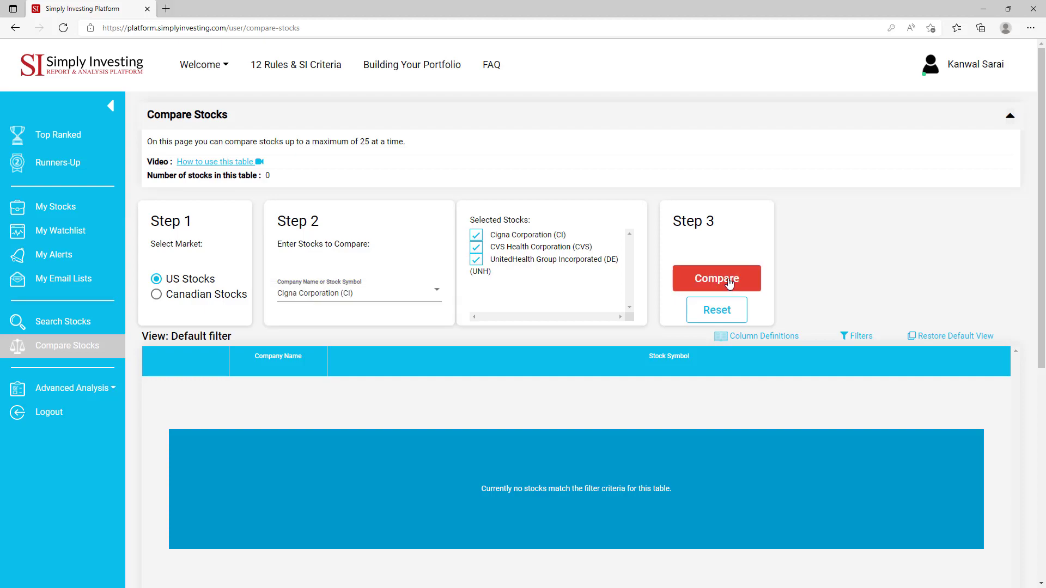
click(726, 280)
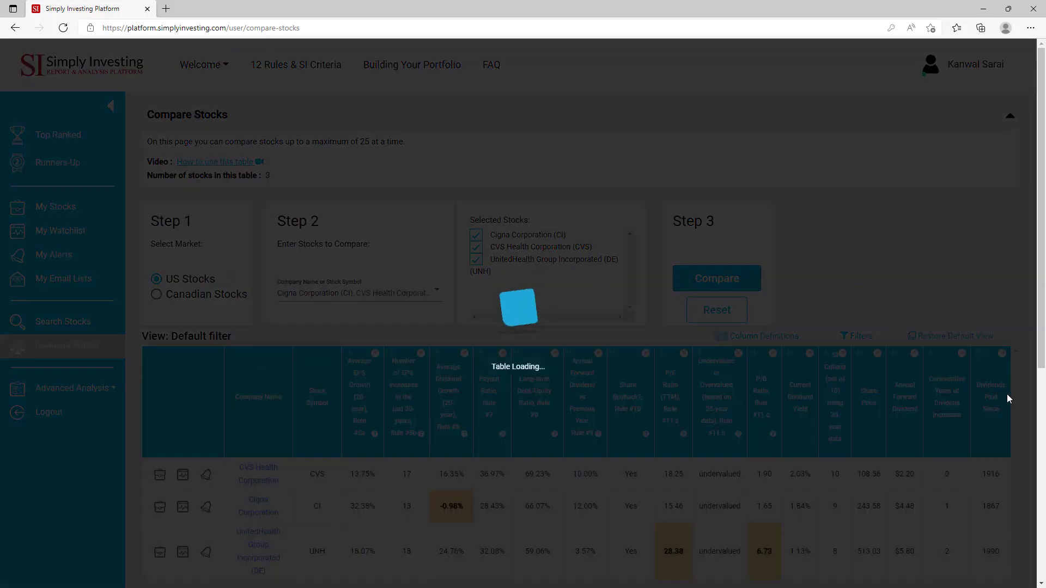
Examine the side-by-side metrics of the three companies and the page's note on how many stocks can be compared at a time.
scroll(1023, 430, down, 5)
scroll(1024, 428, up, 2)
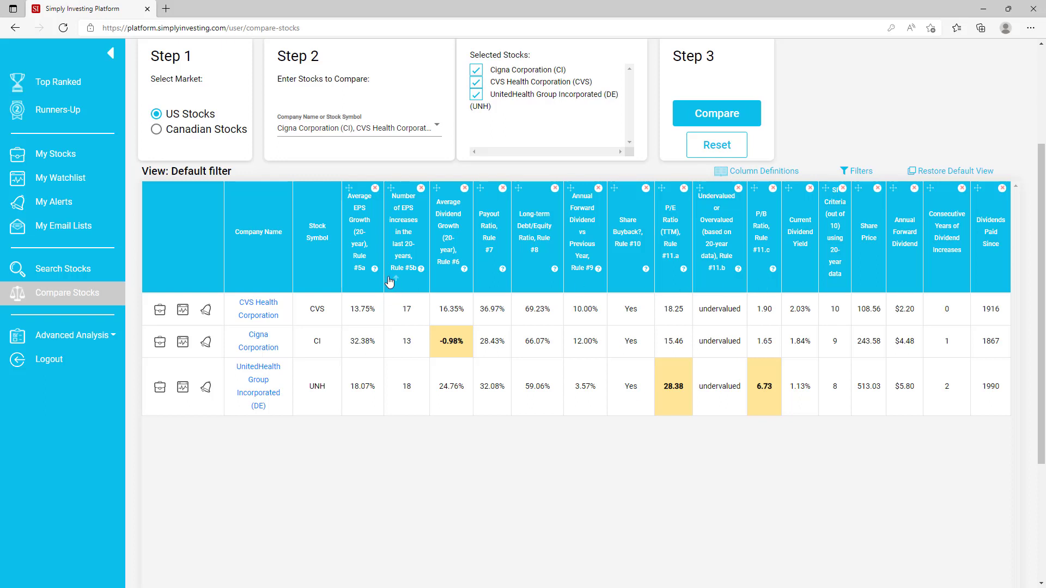
mouse_move(376, 271)
scroll(865, 479, up, 3)
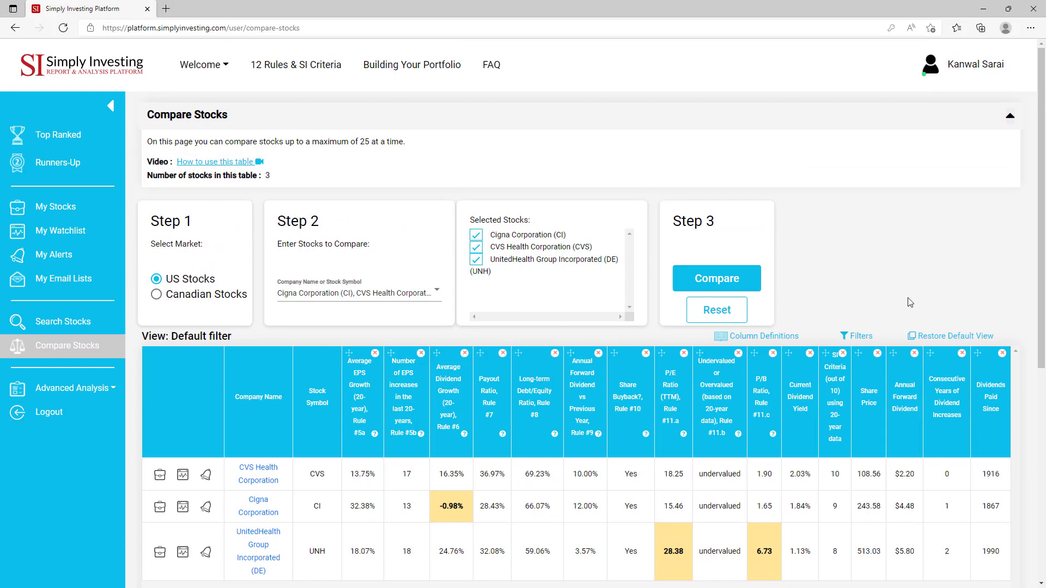
scroll(961, 285, down, 3)
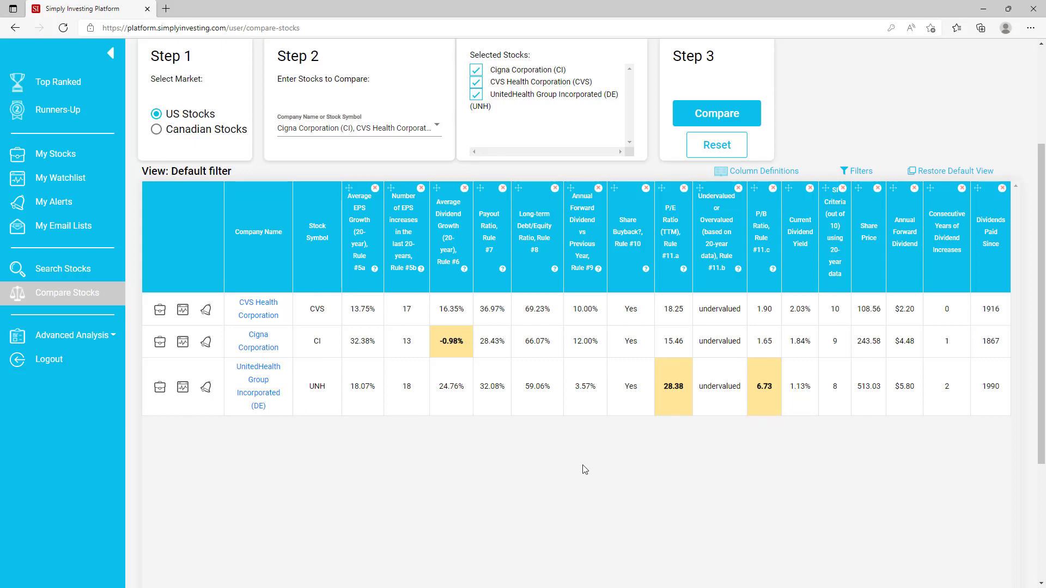
scroll(594, 458, up, 2)
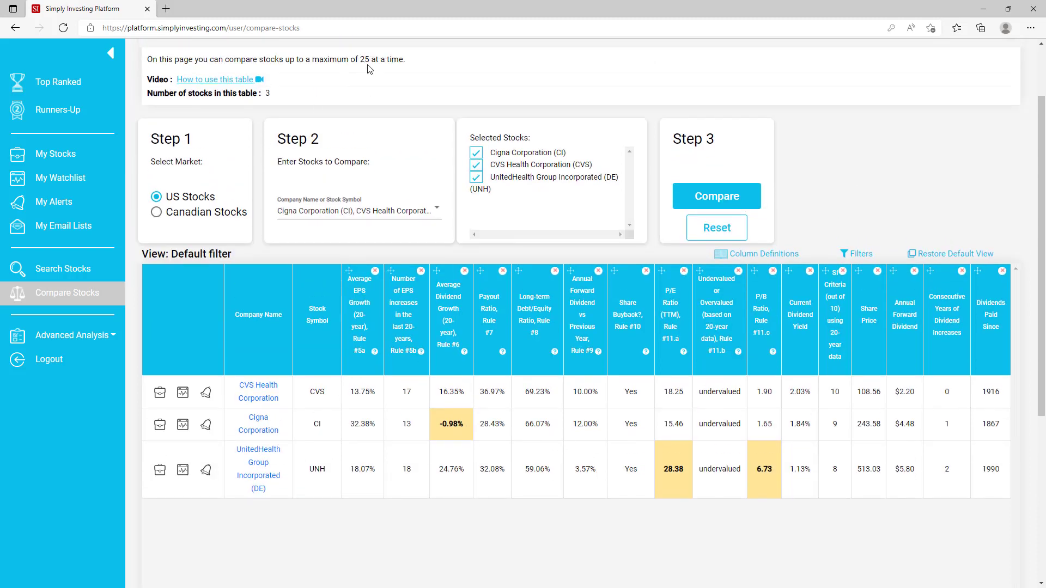
drag(360, 61, 407, 61)
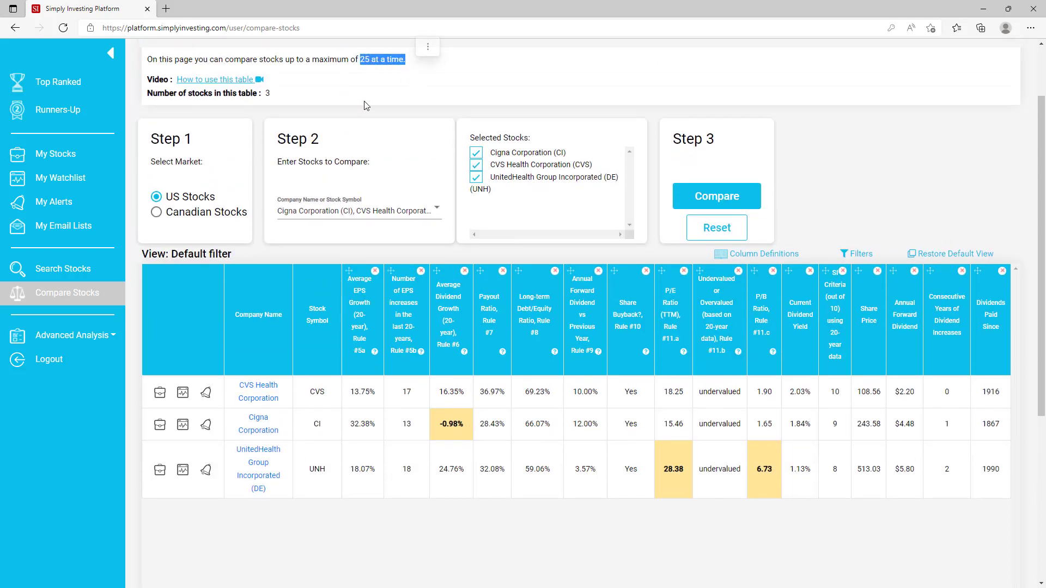
click(906, 228)
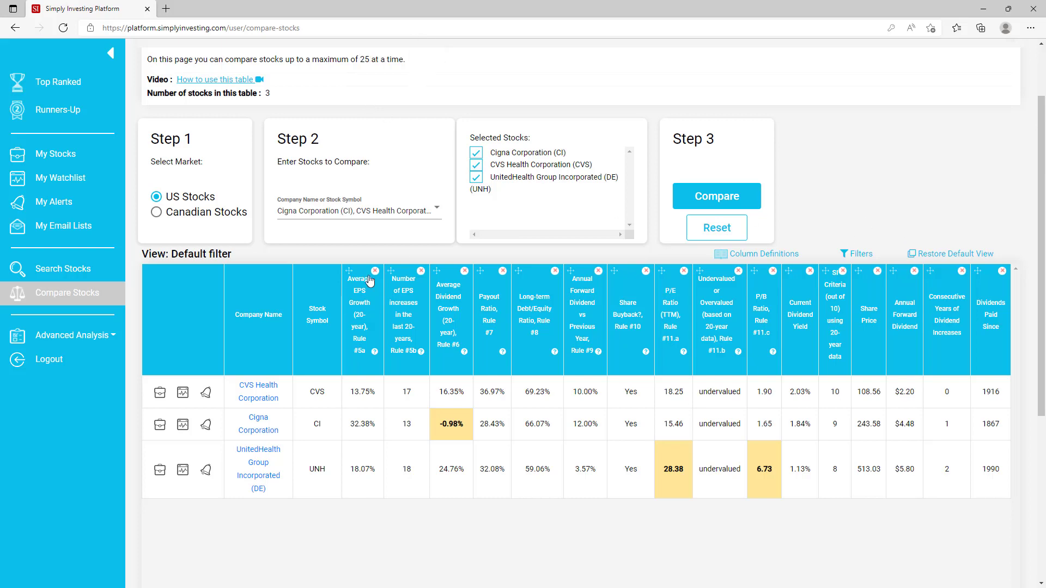
scroll(564, 442, down, 2)
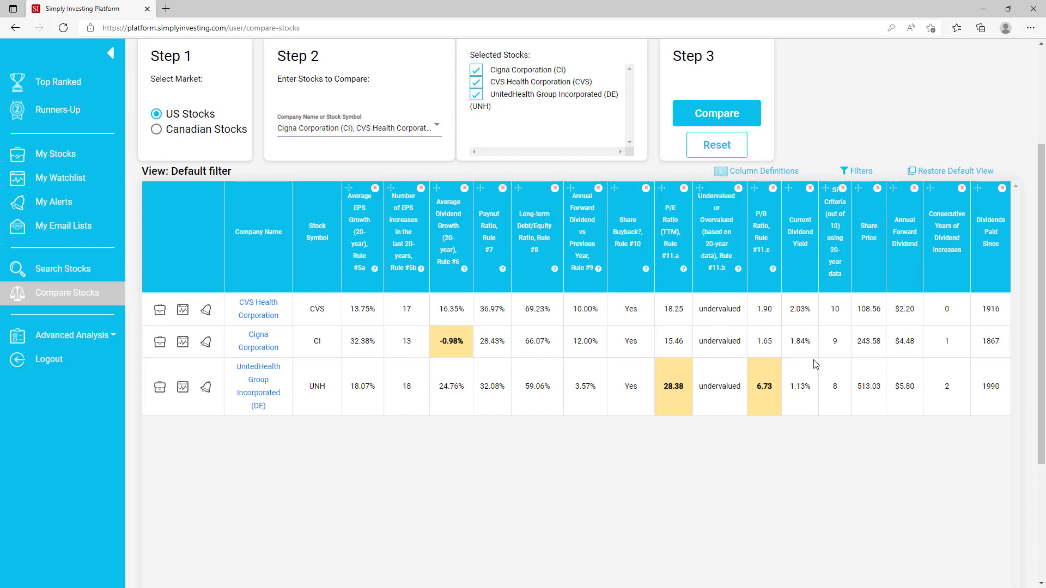
Add the ROA (TTM) and ROE (TTM) columns to the comparison table through its filters and bring them into view.
click(858, 171)
scroll(401, 203, down, 6)
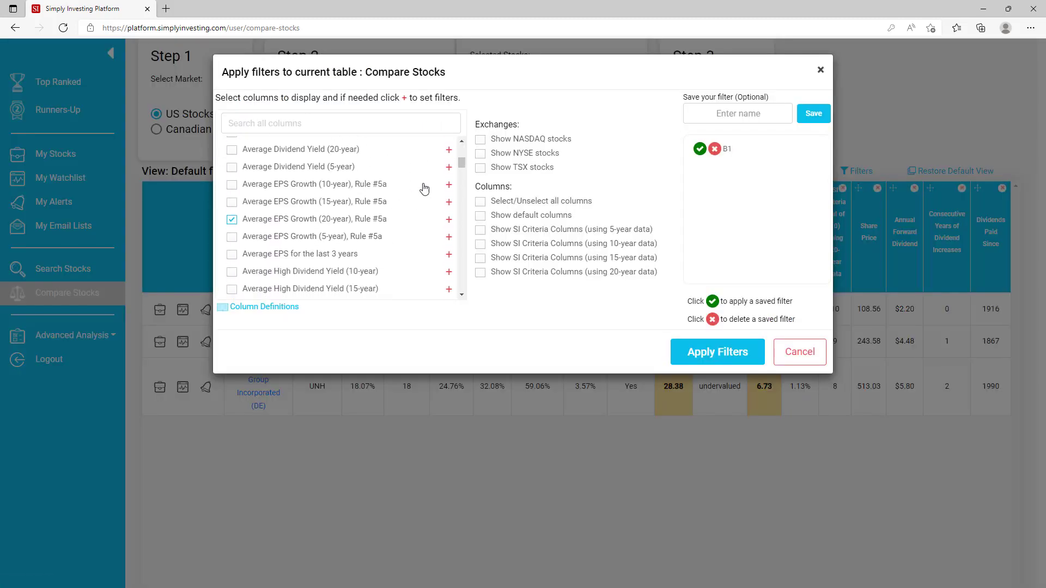
drag(461, 181, 449, 274)
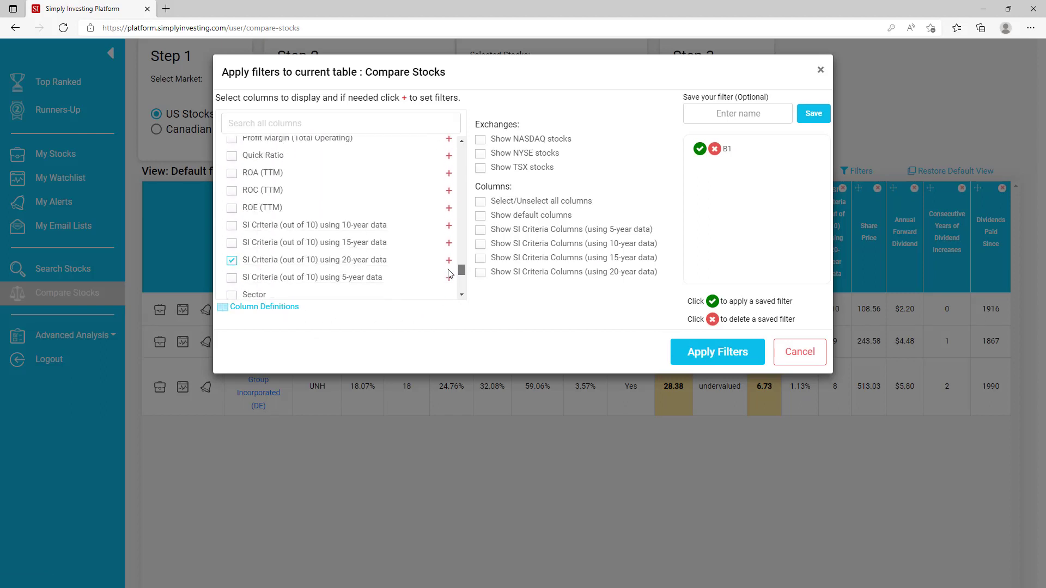
click(233, 173)
click(732, 354)
scroll(1012, 377, down, 4)
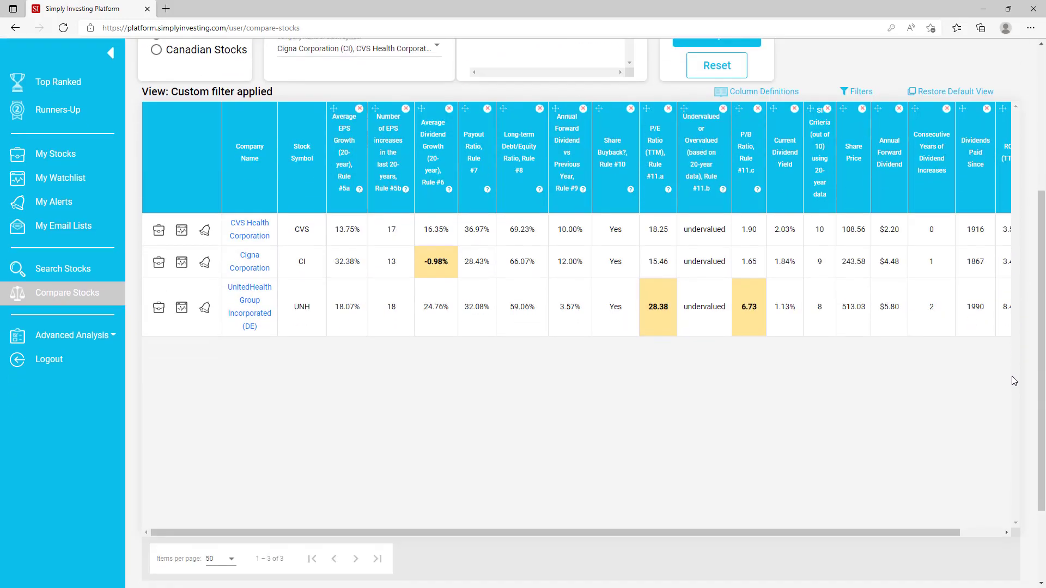
drag(932, 532, 1015, 531)
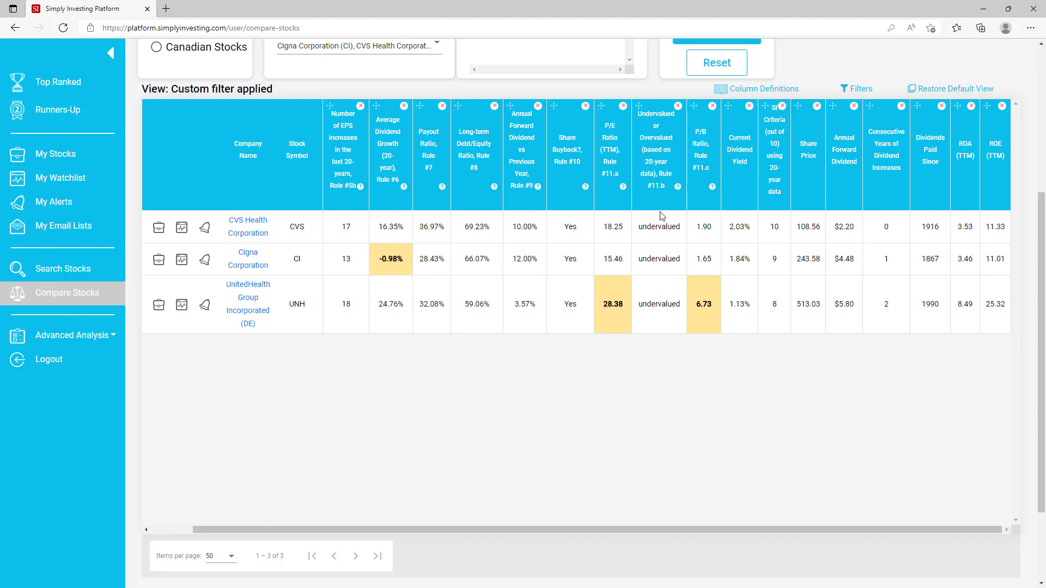
Remove the Undervalued or Overvalued (Rule #11.b) column from the table and collapse the navigation sidebar so all columns fit.
click(678, 107)
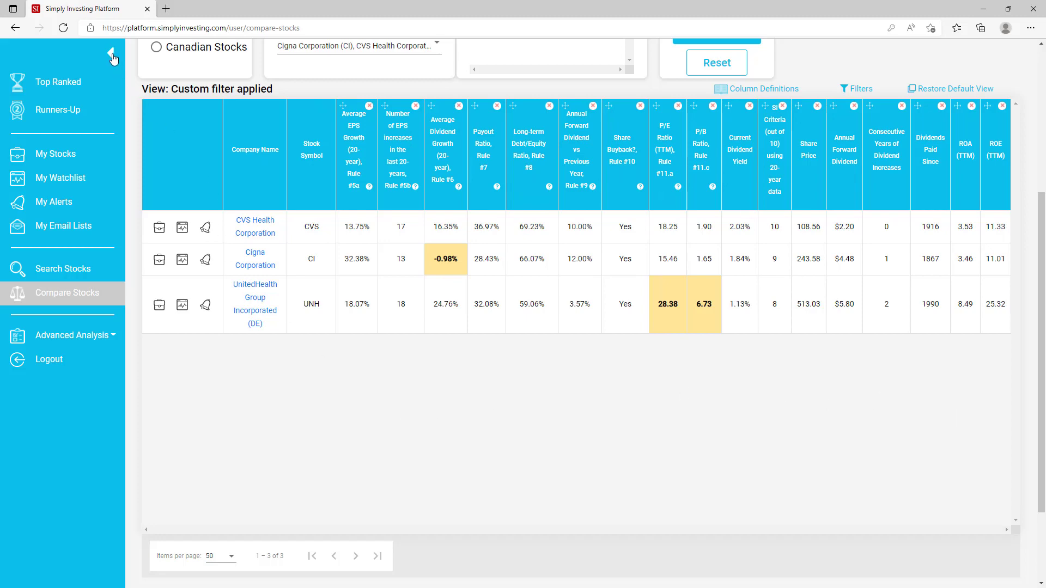
click(112, 56)
scroll(781, 373, up, 2)
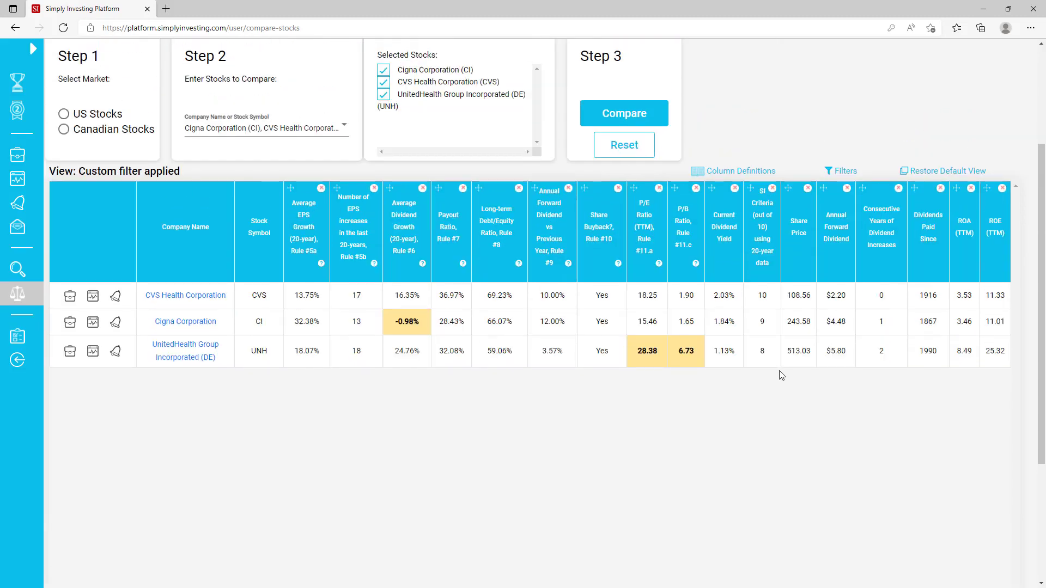
scroll(782, 375, up, 2)
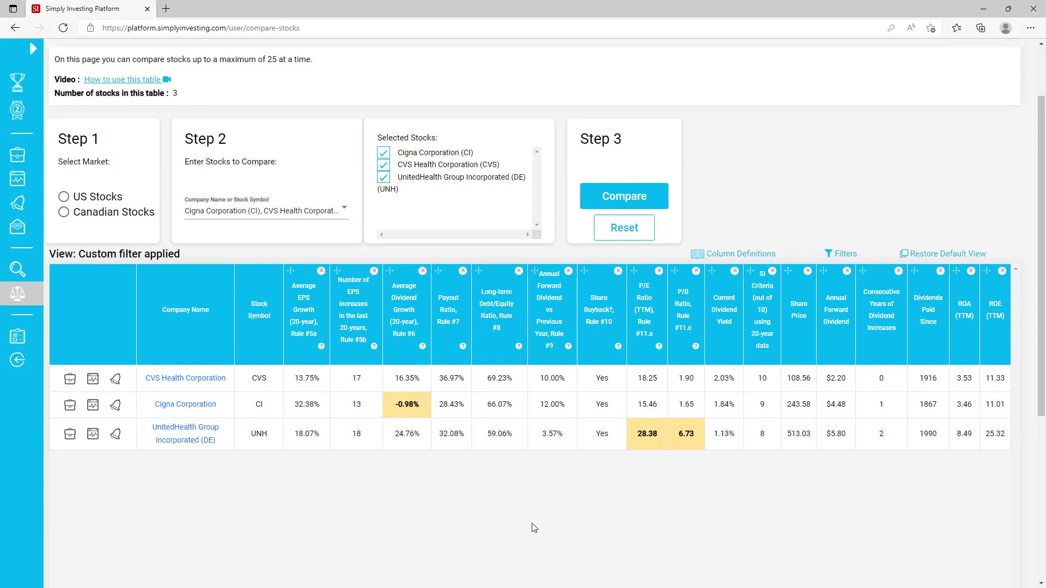